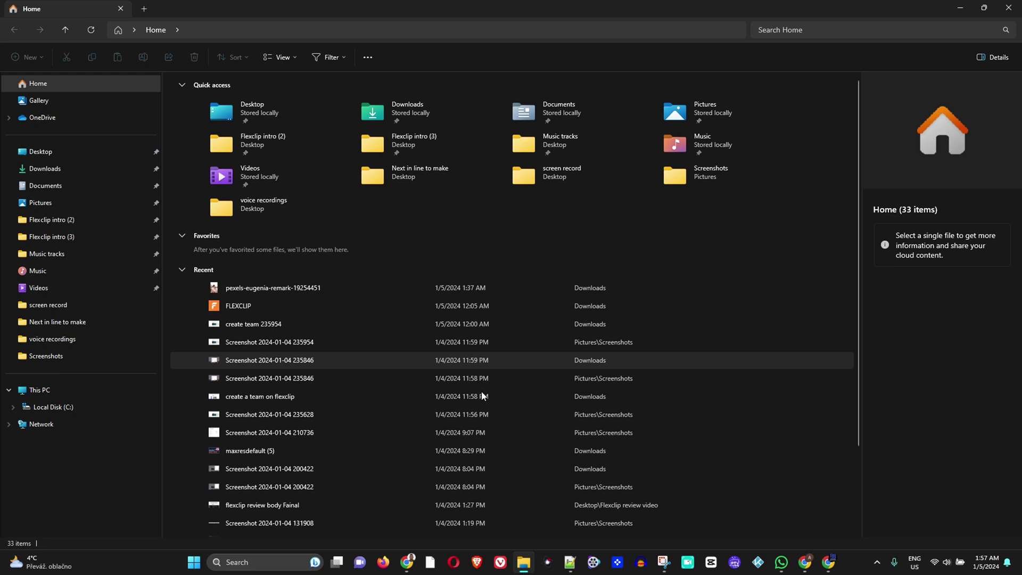
# Step: Open the Downloads folder from File Explorer's navigation pane
pyautogui.click(52, 169)
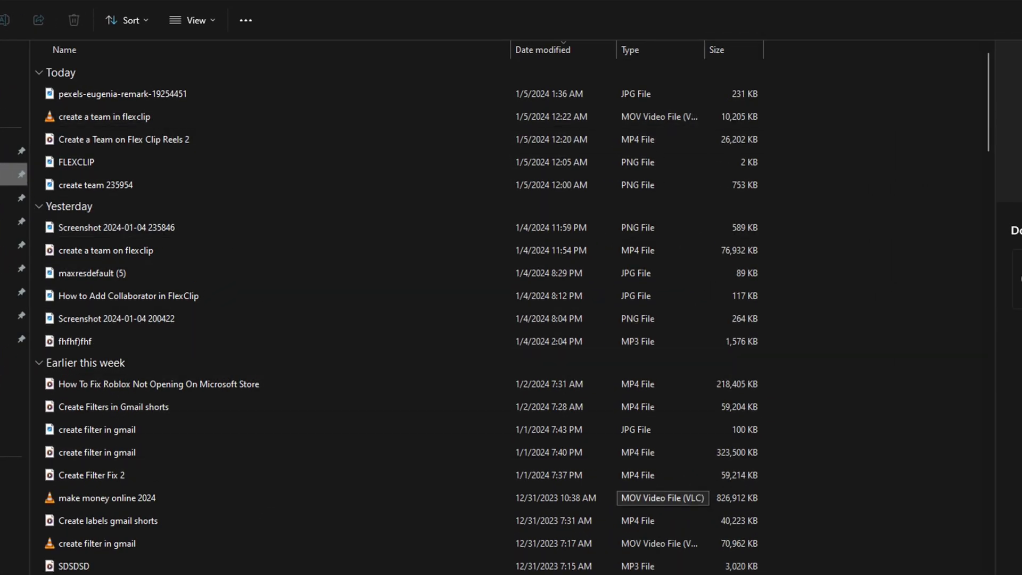
pyautogui.click(132, 93)
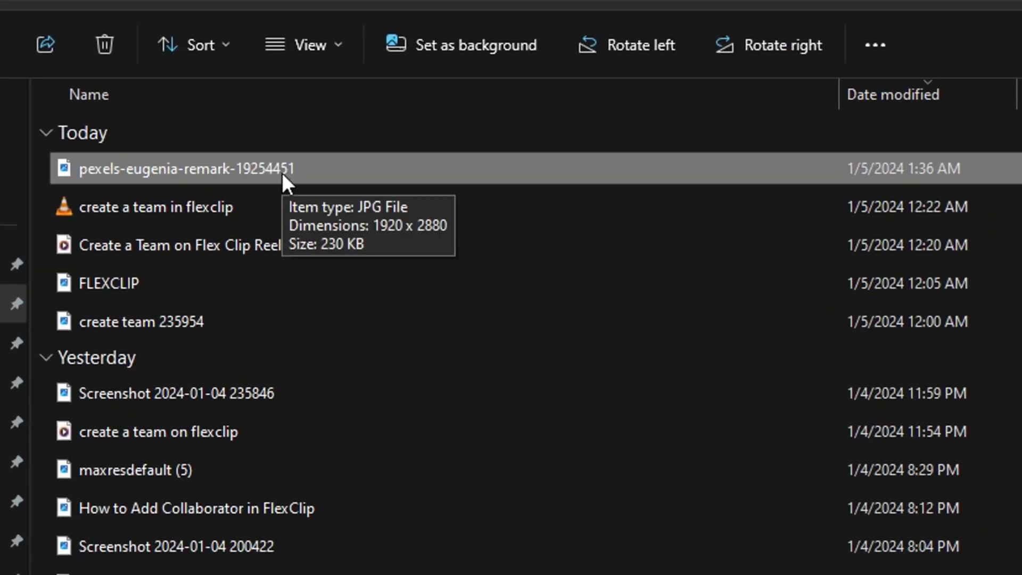
pyautogui.click(282, 172)
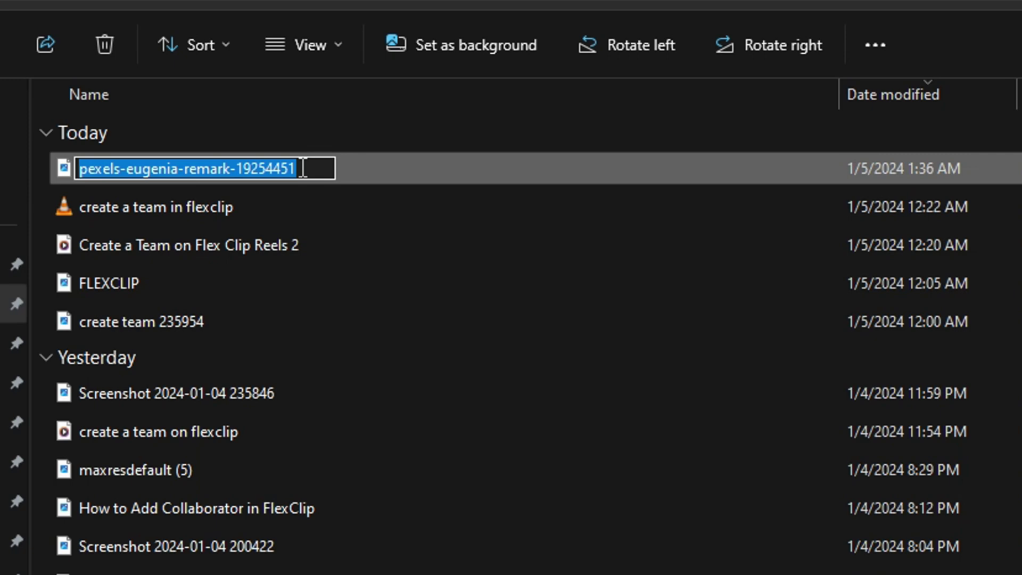
pyautogui.click(280, 213)
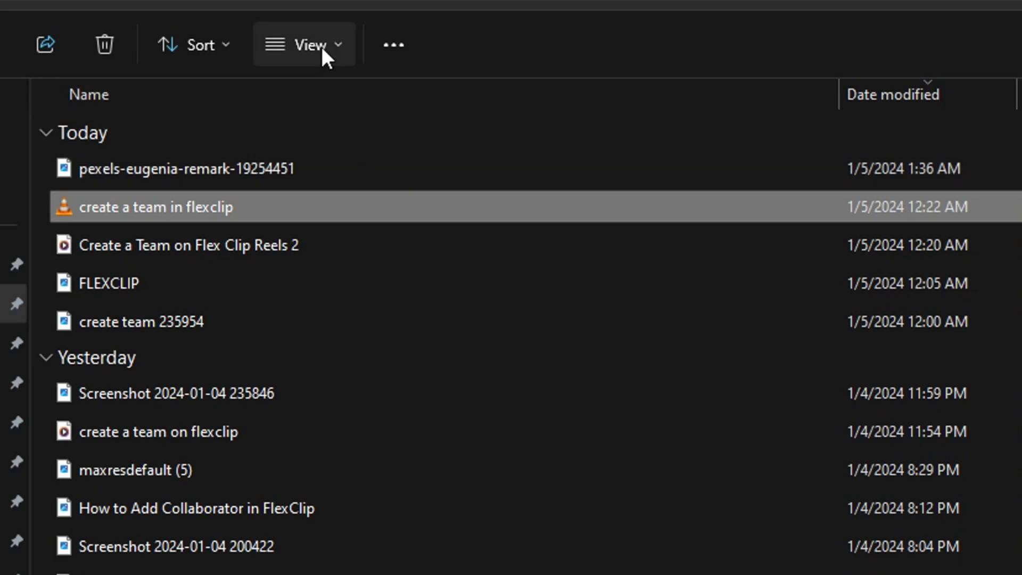
# Step: Turn on File name extensions from the View > Show menu
pyautogui.click(322, 47)
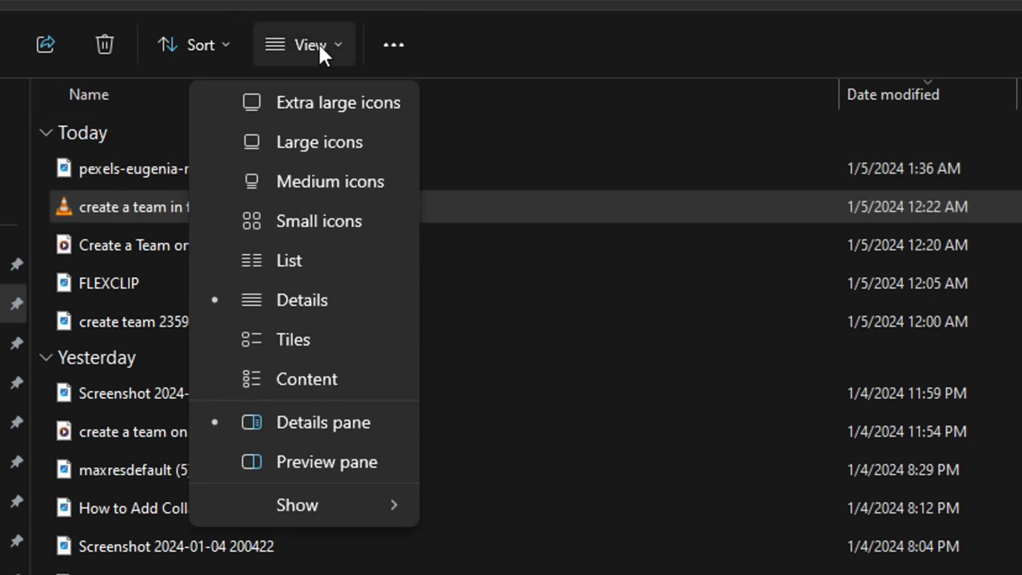
pyautogui.moveTo(311, 323)
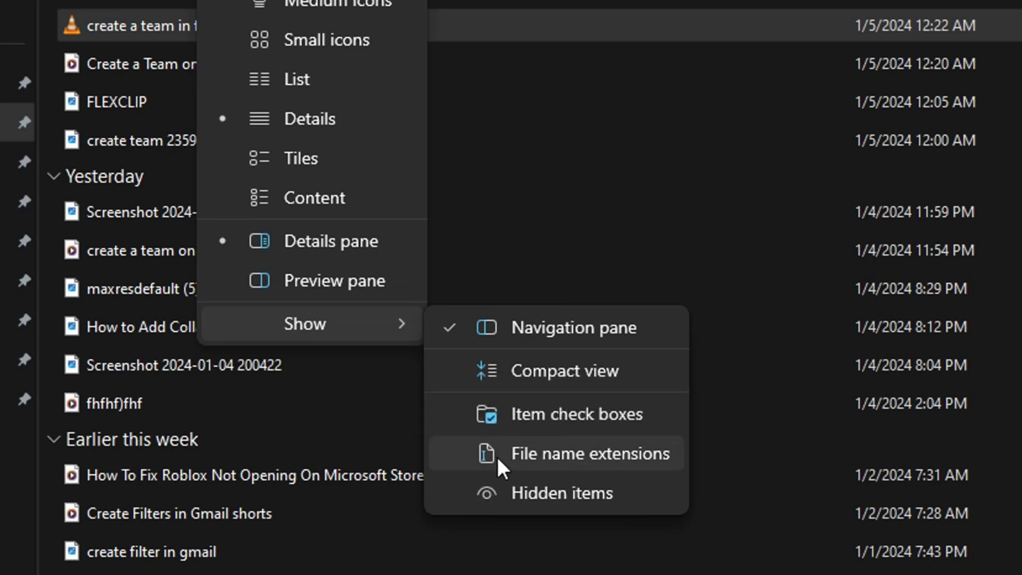
pyautogui.click(465, 453)
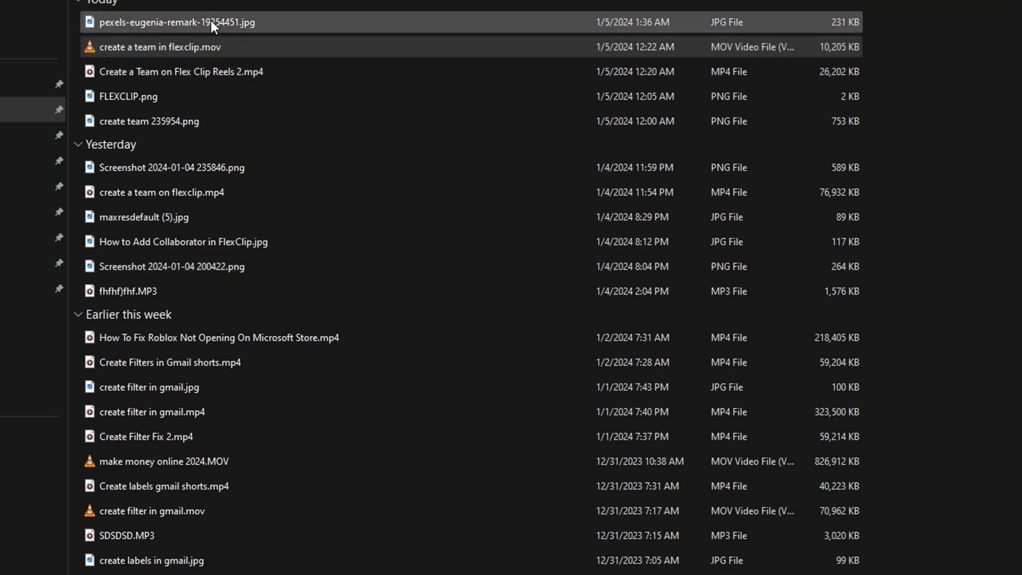
# Step: Rename pexels-eugenia-remark-19254451.jpg to .png, accepting the extension-change warning
pyautogui.moveTo(177, 23)
pyautogui.click(265, 25)
pyautogui.press('F2')
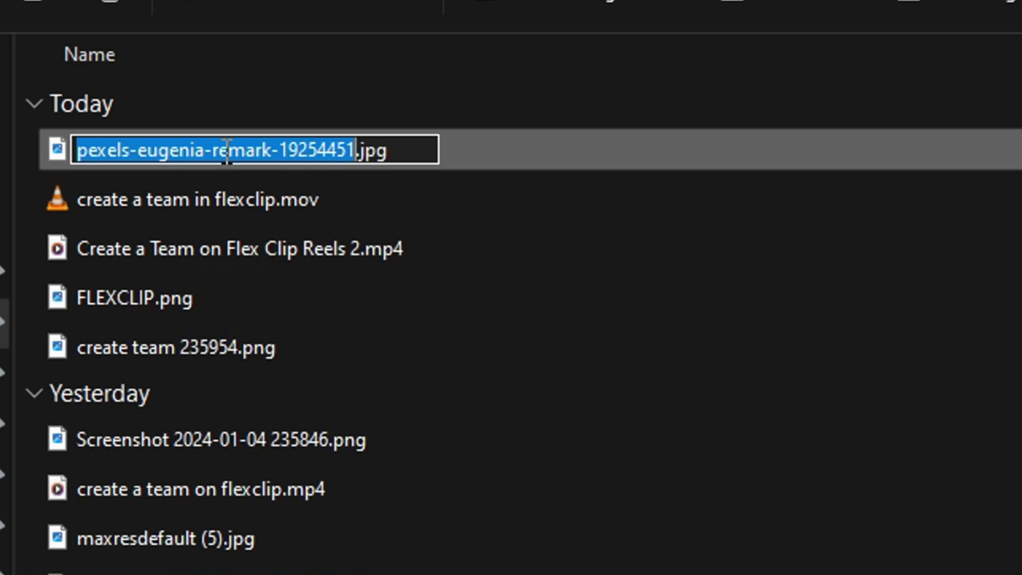
pyautogui.press('Right')
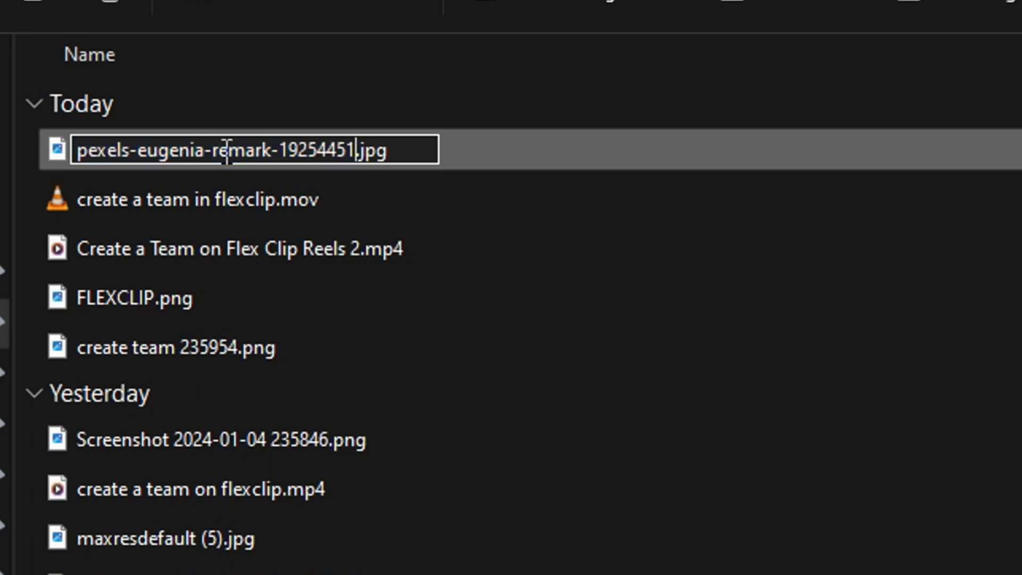
pyautogui.press('End')
pyautogui.press('BackSpace')
pyautogui.press('BackSpace')
pyautogui.press('BackSpace')
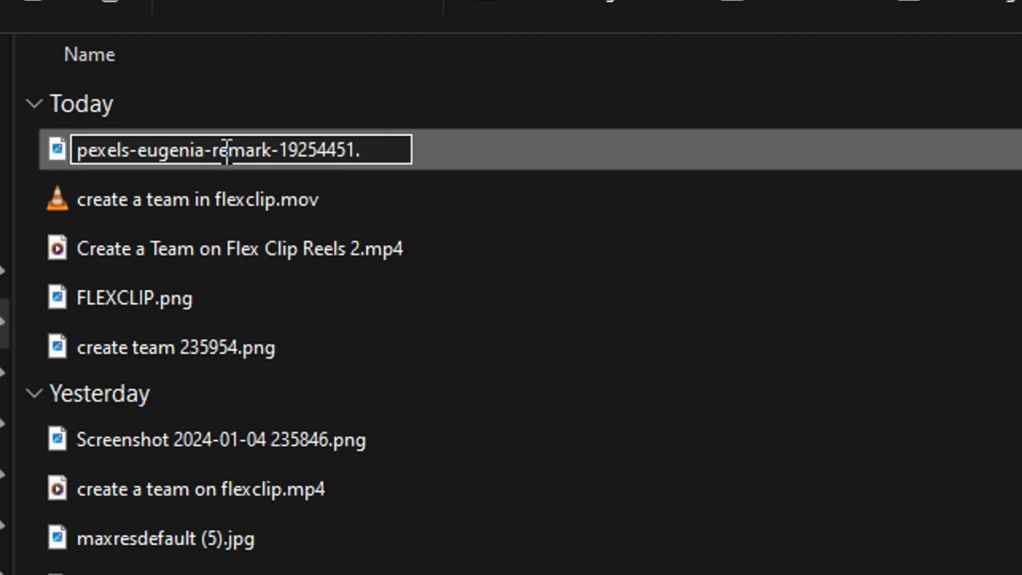
pyautogui.write('png')
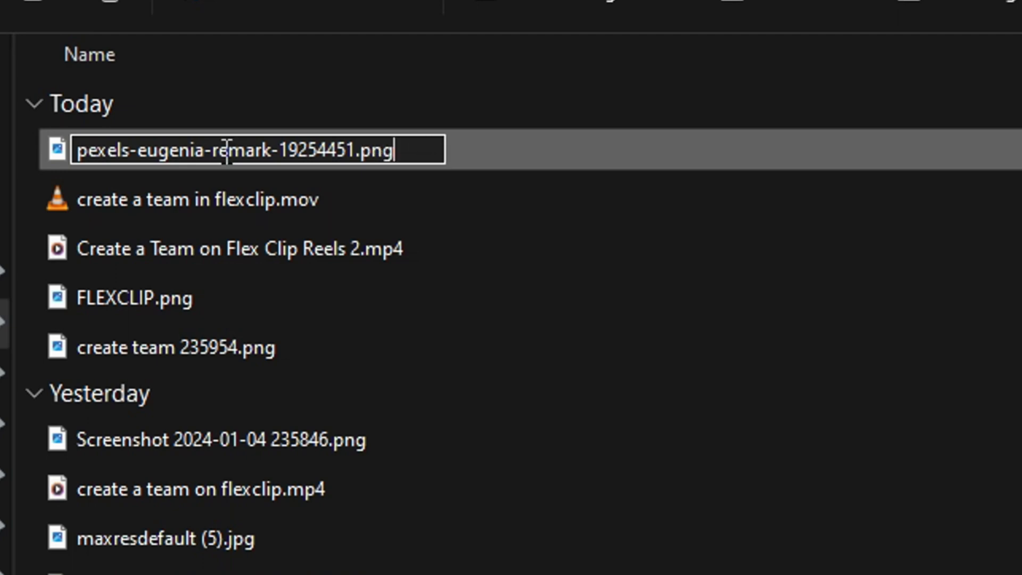
pyautogui.press('Return')
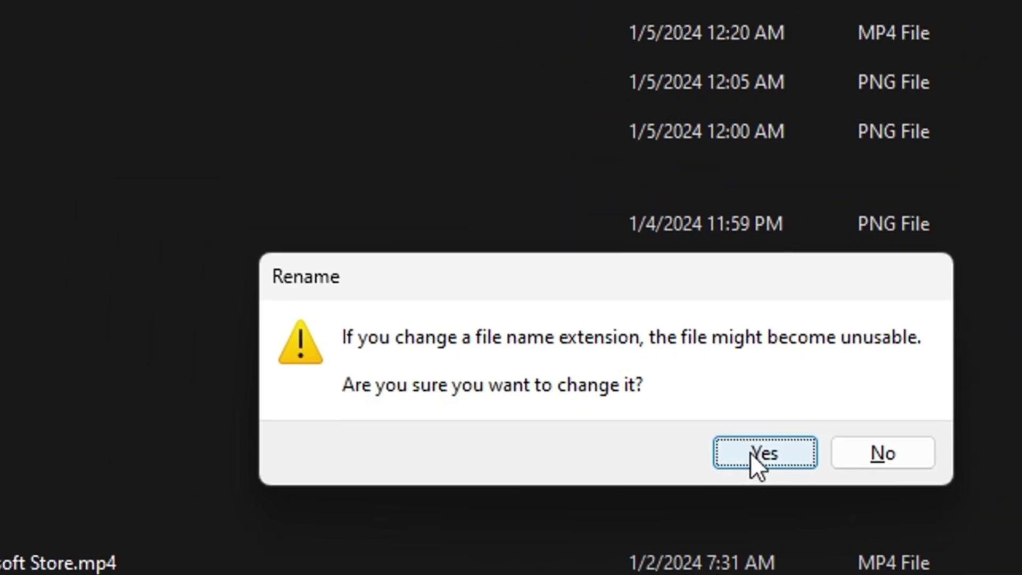
pyautogui.click(581, 386)
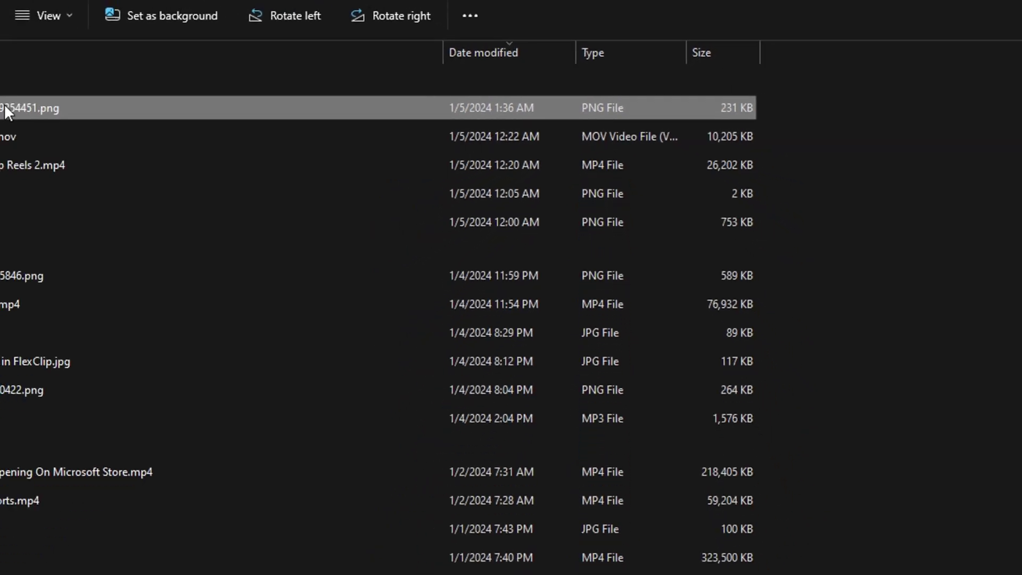
# Step: Check pexels-eugenia-remark-19254451.png in Photos, then close Photos
pyautogui.doubleClick(259, 107)
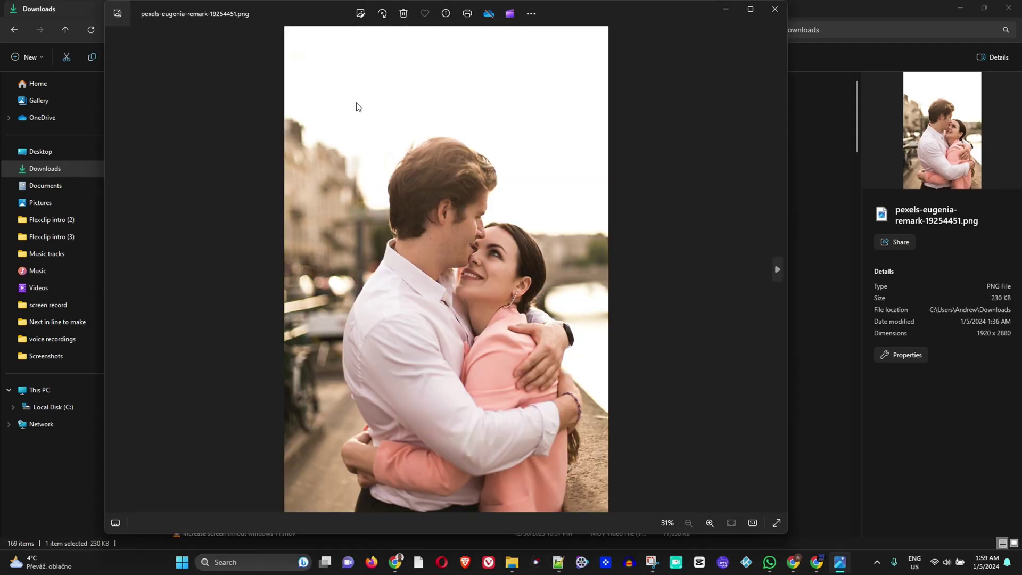
pyautogui.click(774, 11)
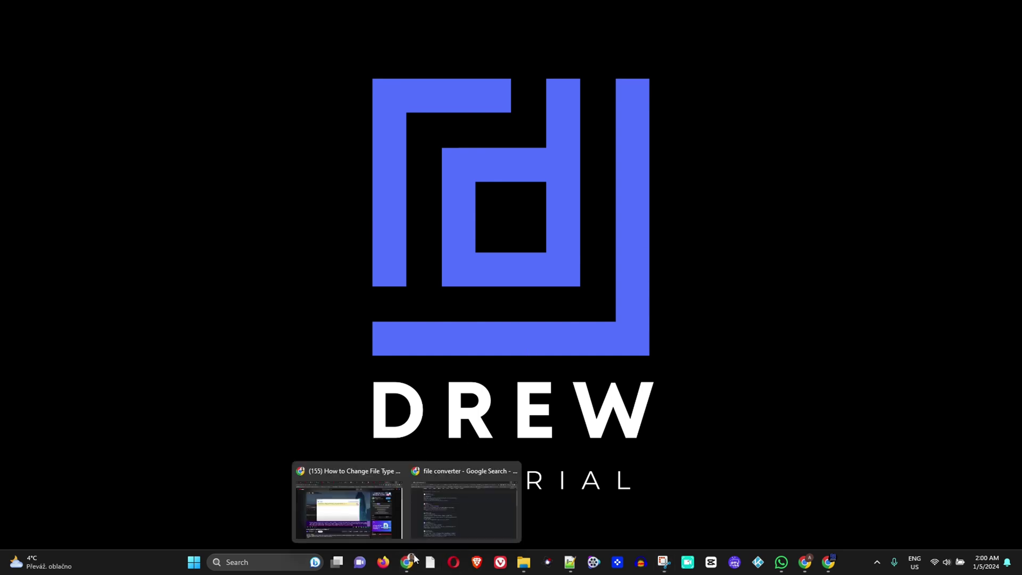
# Step: Return to the 'file converter' Google results and open Convertio — File Converter
pyautogui.click(449, 519)
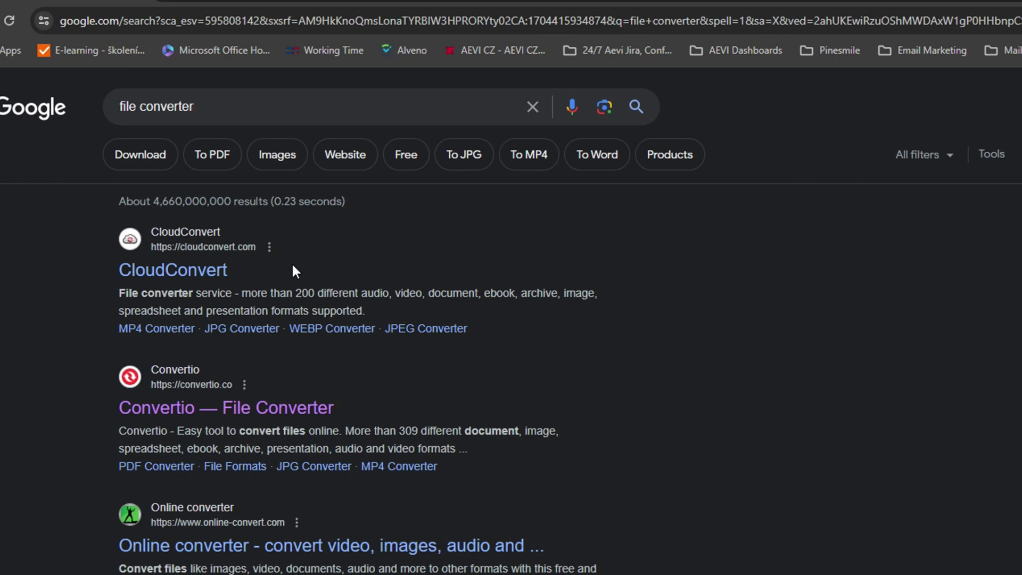
pyautogui.scroll(-2, 292, 262)
pyautogui.scroll(-2, 254, 233)
pyautogui.scroll(-4, 255, 234)
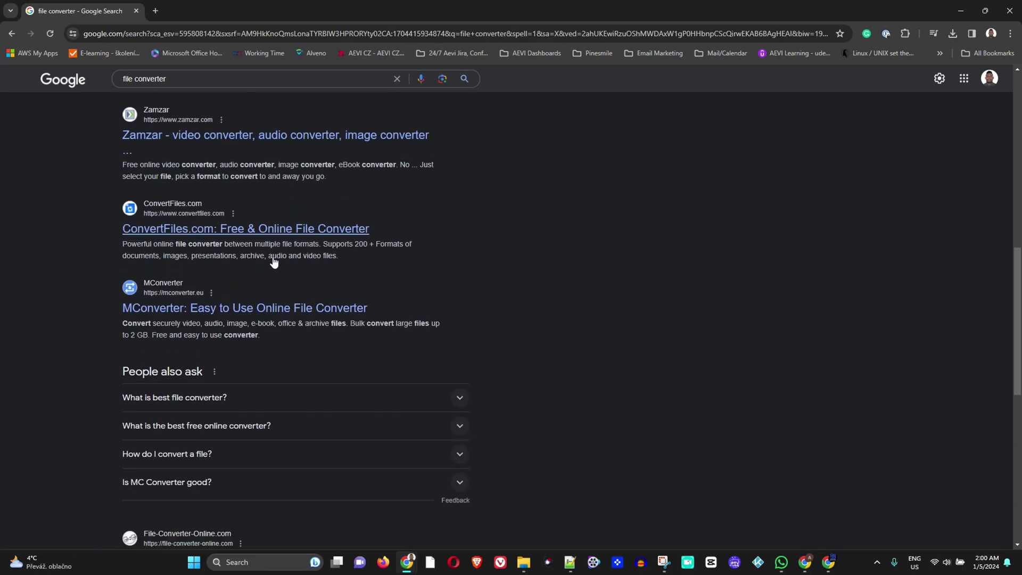
pyautogui.scroll(1, 300, 262)
pyautogui.scroll(3, 302, 266)
pyautogui.scroll(1, 301, 264)
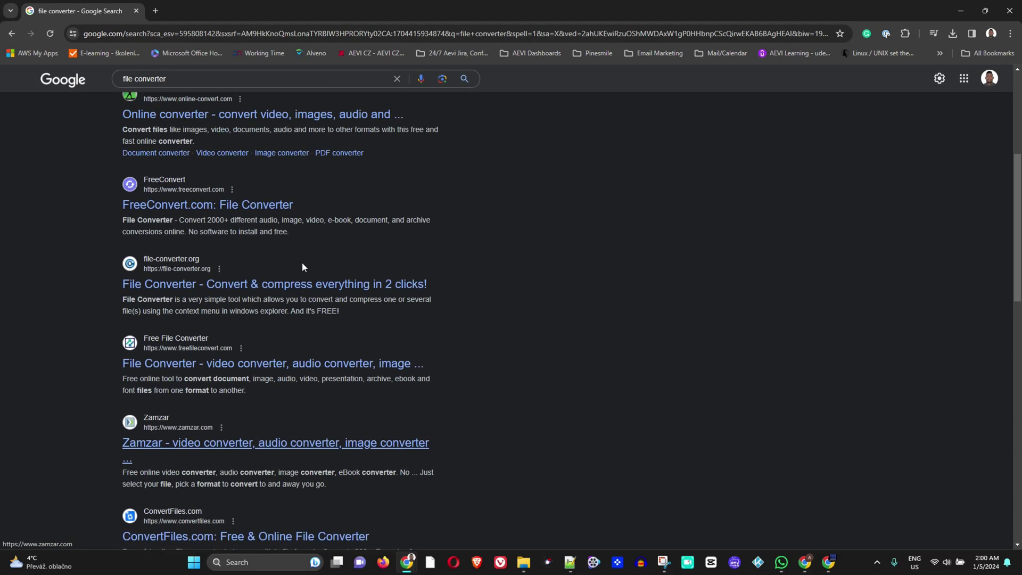
pyautogui.scroll(2, 304, 261)
pyautogui.scroll(2, 305, 261)
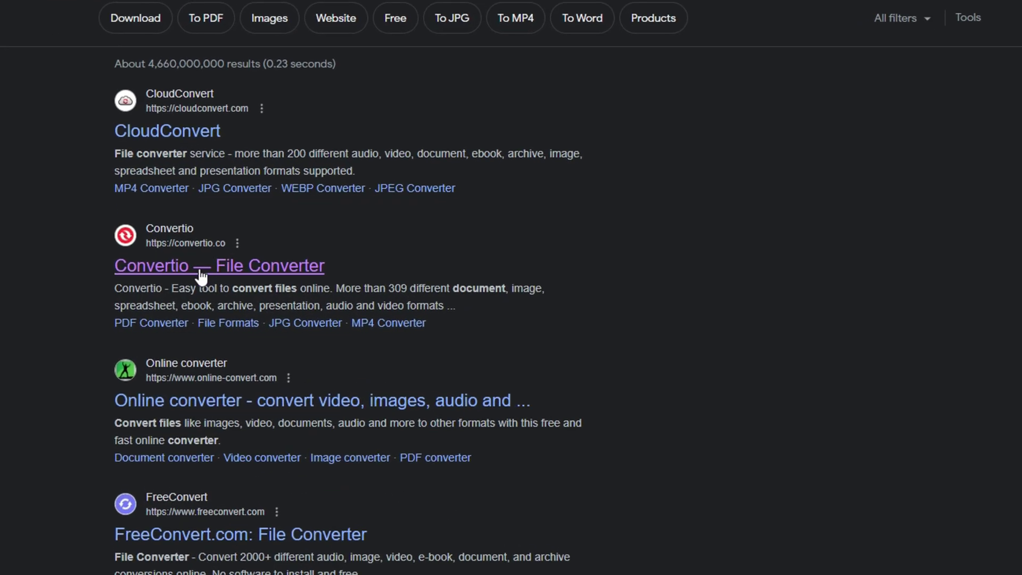
pyautogui.click(201, 276)
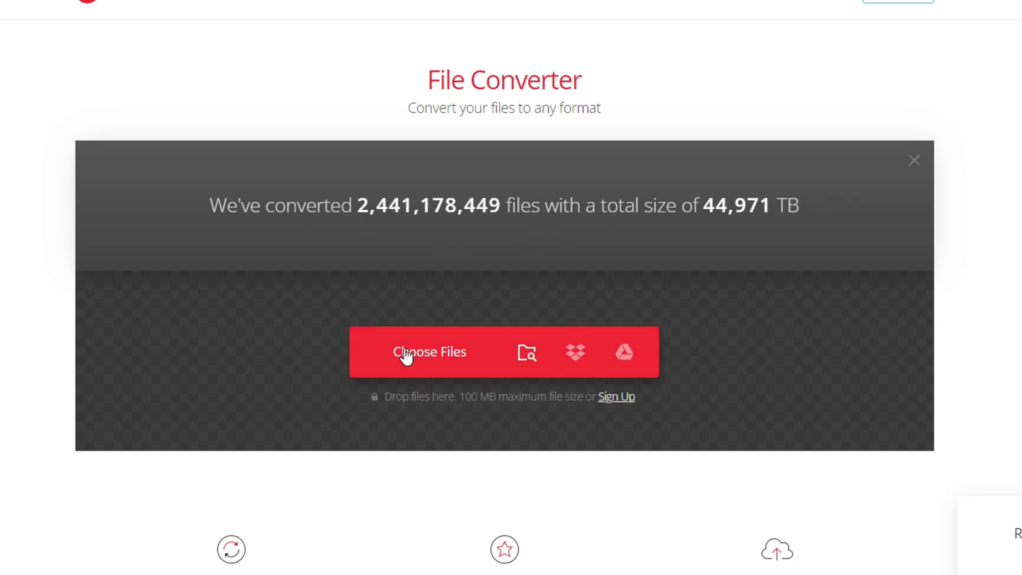
# Step: Upload pexels-eugenia-remark-19254451.png to Convertio, set the output to PDF, and convert
pyautogui.click(430, 351)
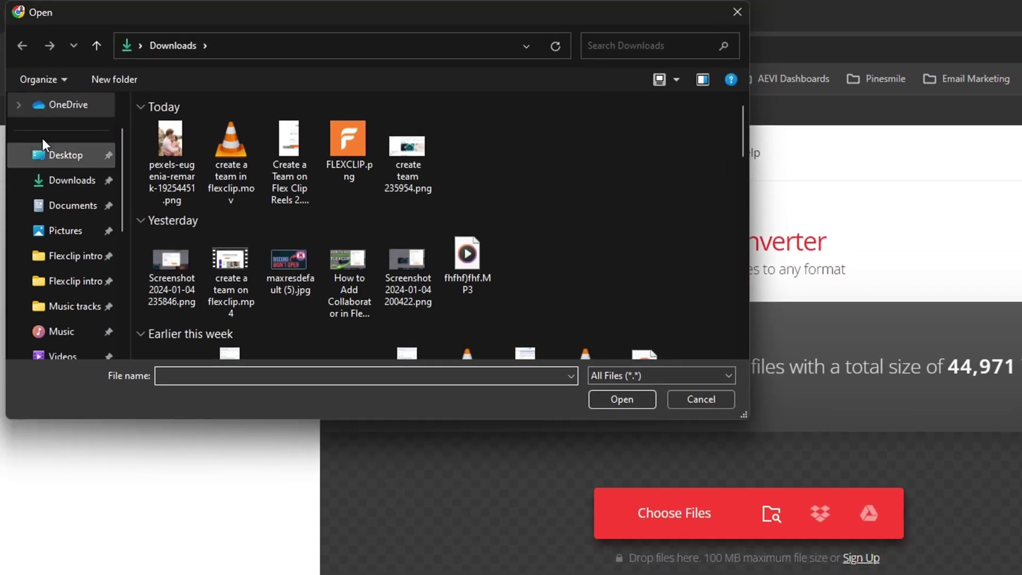
pyautogui.click(166, 163)
pyautogui.click(623, 398)
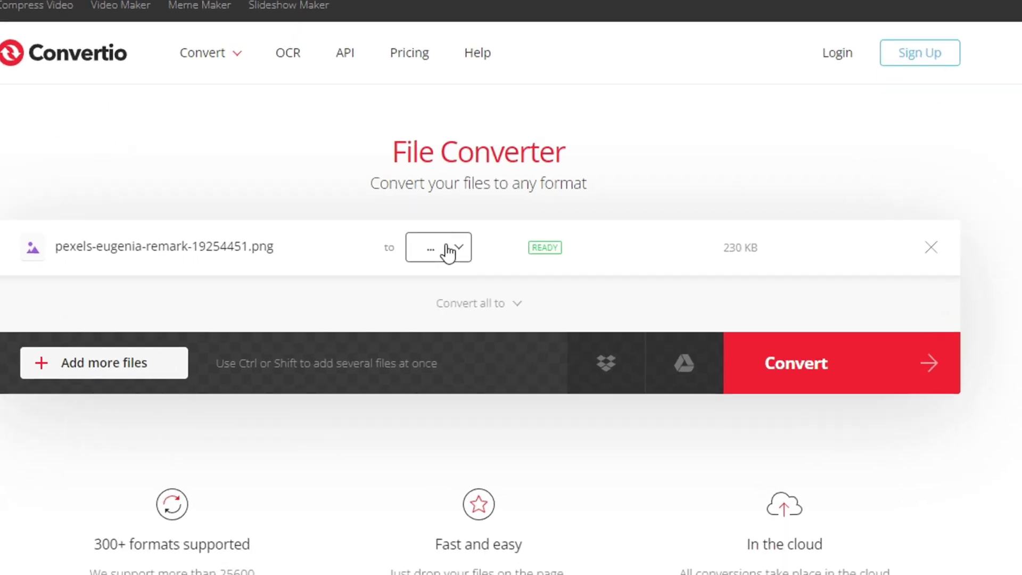
pyautogui.click(475, 329)
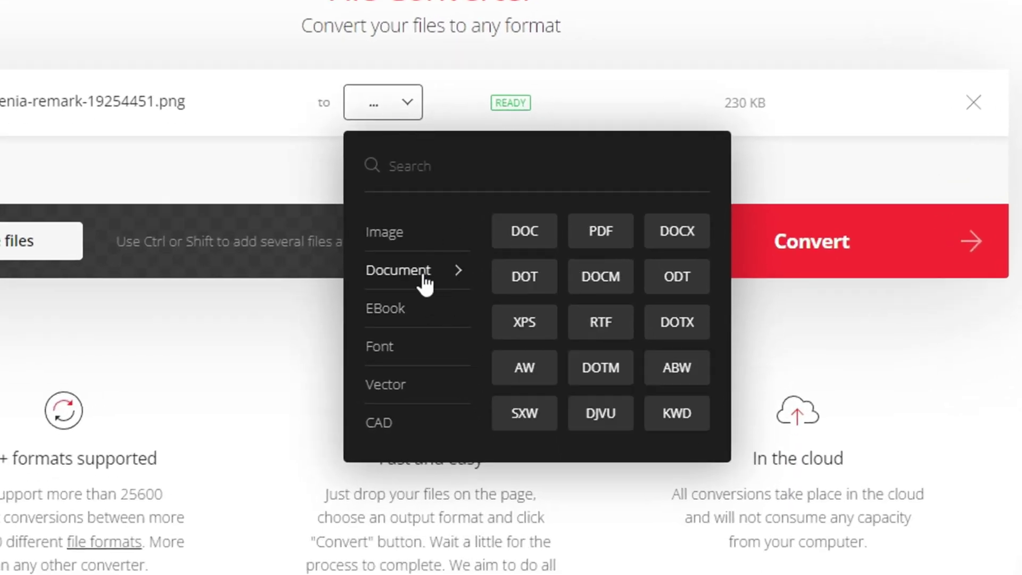
pyautogui.click(612, 237)
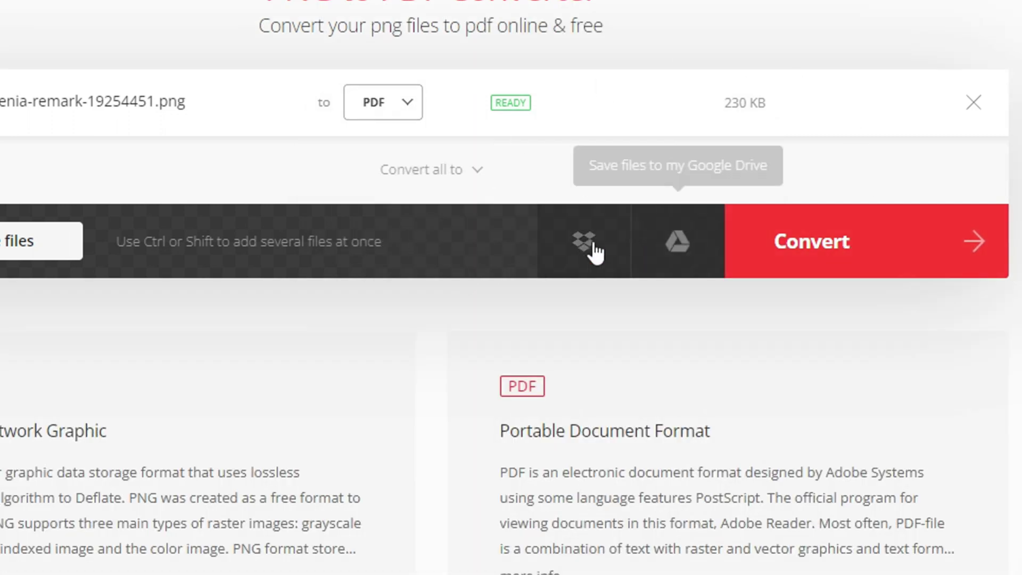
pyautogui.click(812, 257)
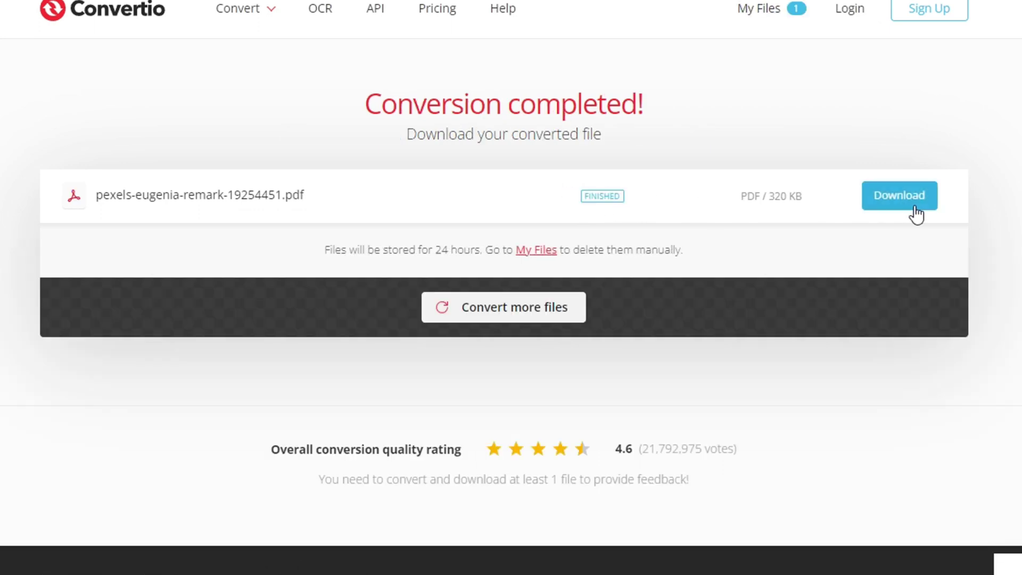
# Step: Download the 320 KB converted PDF and open it from Chrome's downloads panel
pyautogui.click(878, 200)
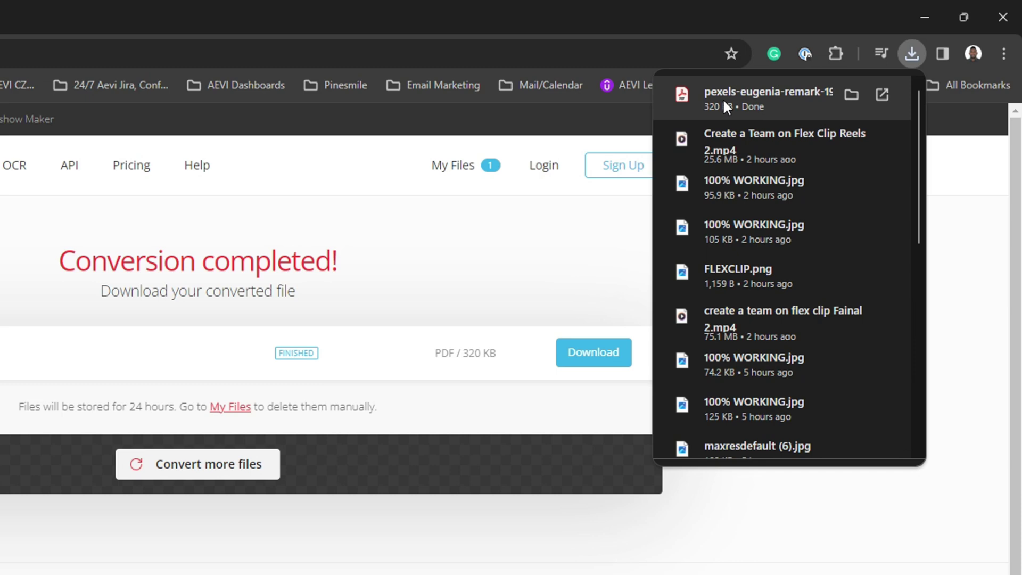
pyautogui.click(722, 98)
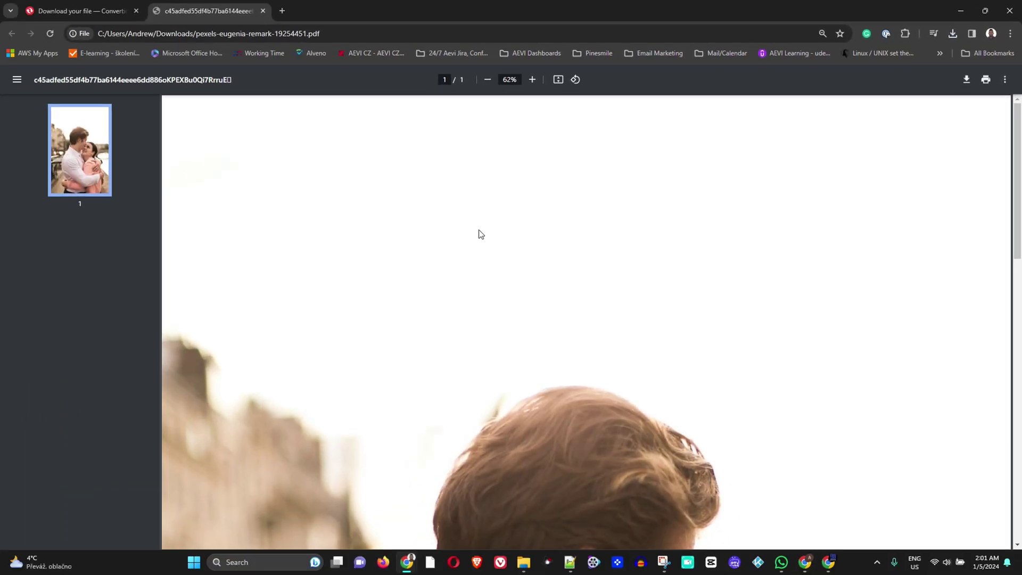
pyautogui.scroll(-5, 458, 235)
pyautogui.scroll(-5, 540, 269)
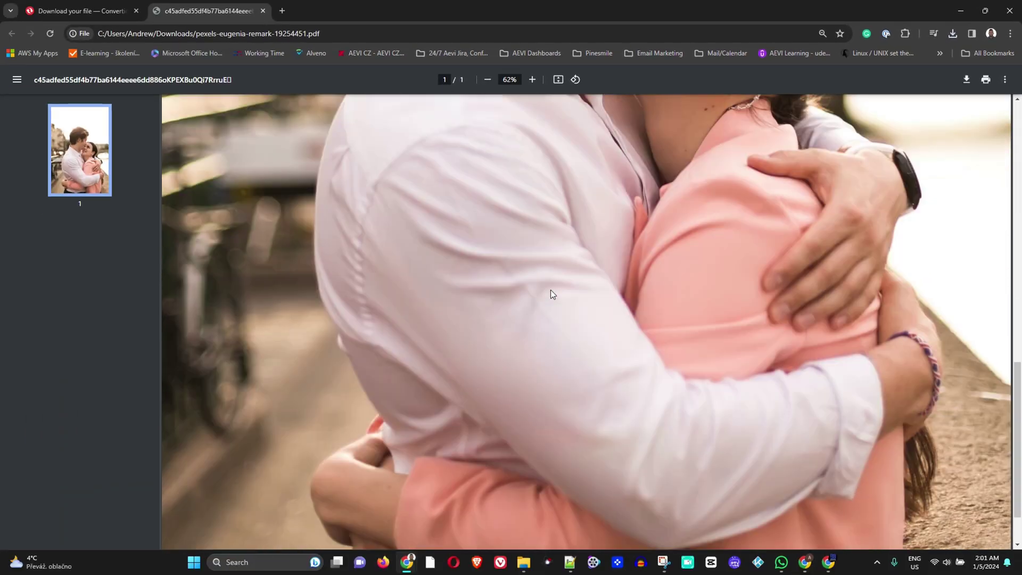
pyautogui.scroll(-5, 550, 292)
pyautogui.scroll(10, 586, 303)
pyautogui.scroll(3, 575, 302)
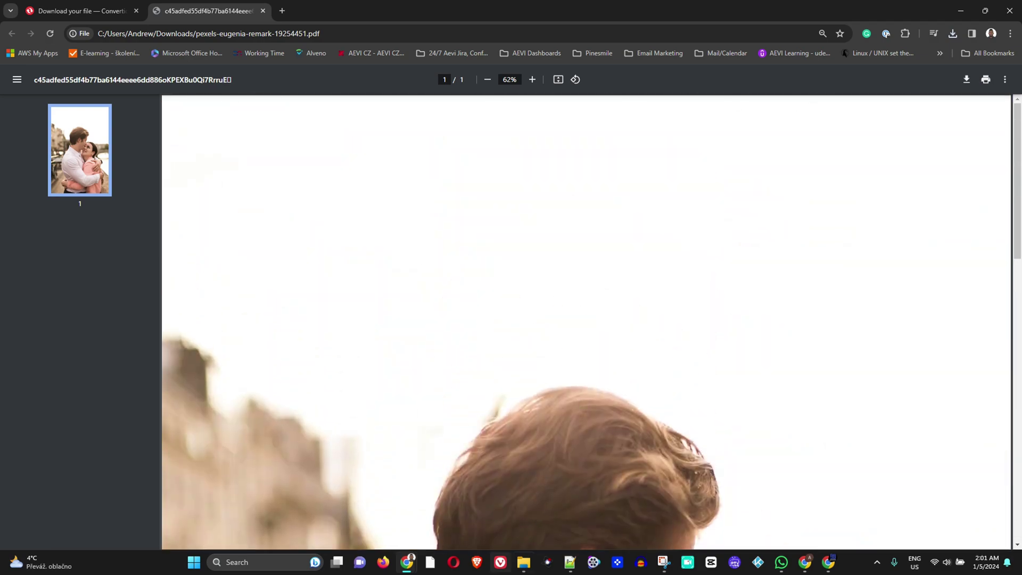
# Step: Switch to File Explorer's Downloads folder, which now lists the 319 KB pexels PDF
pyautogui.click(524, 562)
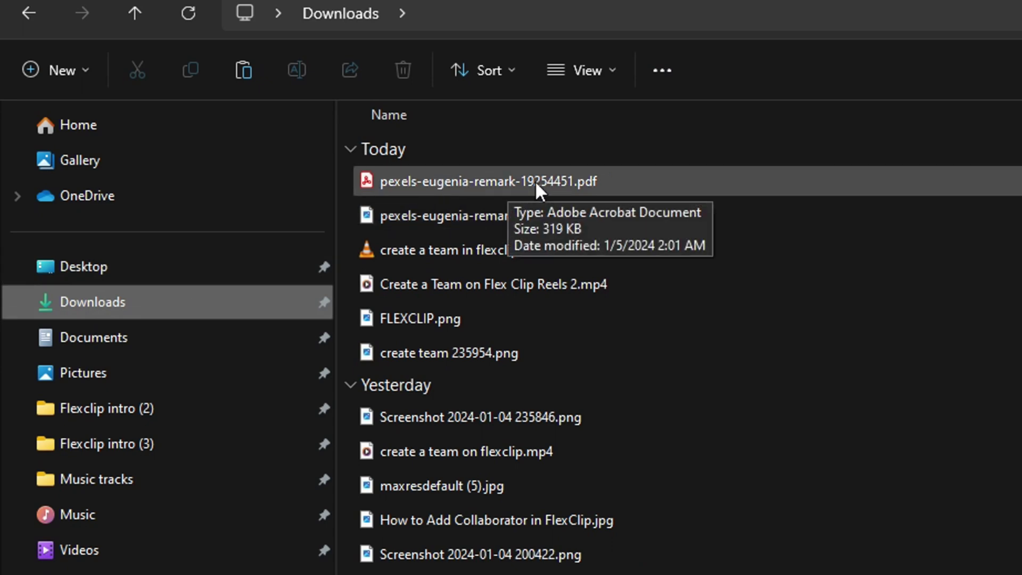
# Step: Rename pexels-eugenia-remark-19254451.pdf to .jpg, accepting the extension-change warning
pyautogui.click(591, 194)
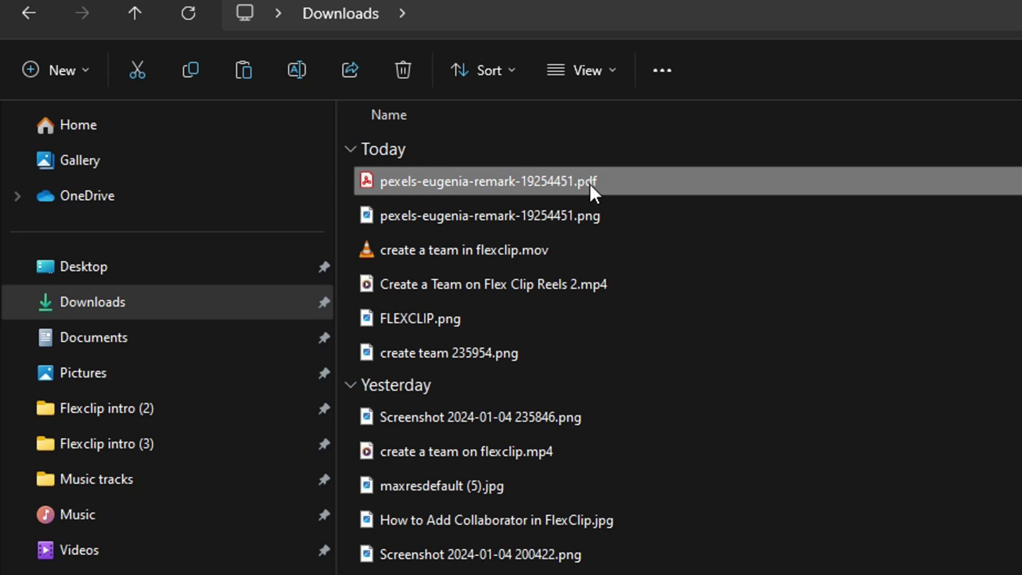
pyautogui.press('F2')
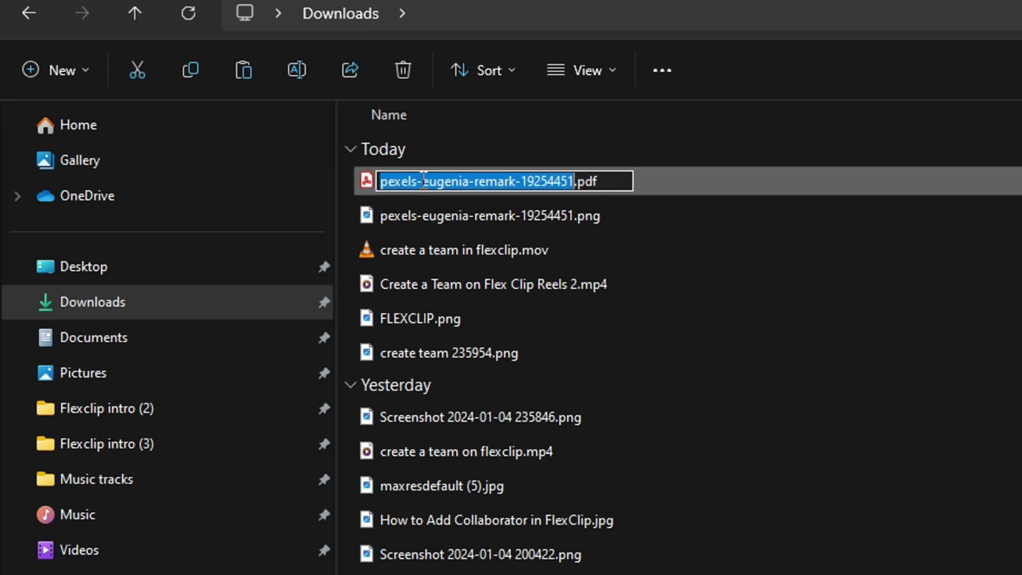
pyautogui.press('Right')
pyautogui.press('Right')
pyautogui.press('Right')
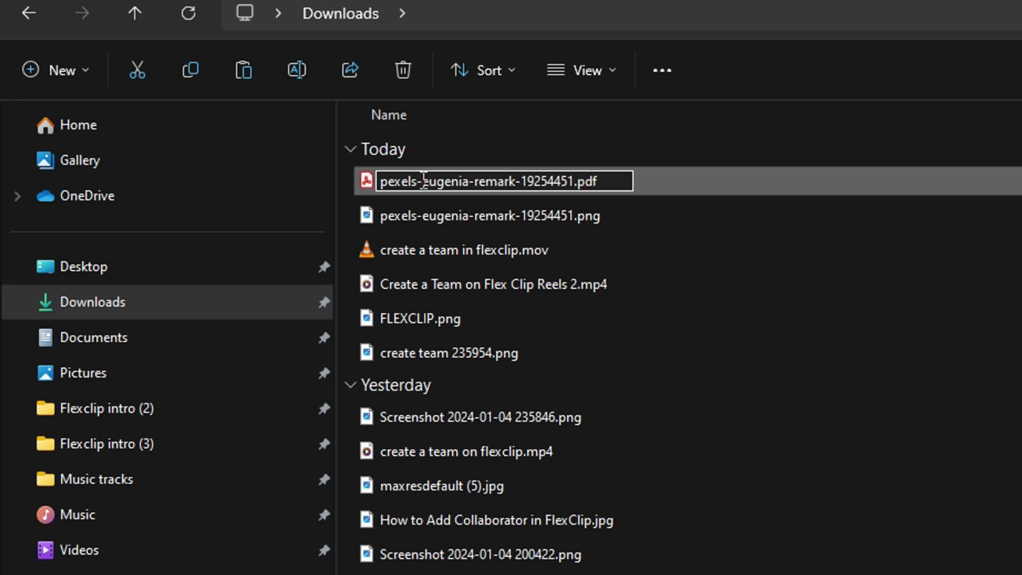
pyautogui.press('BackSpace')
pyautogui.press('BackSpace')
pyautogui.press('BackSpace')
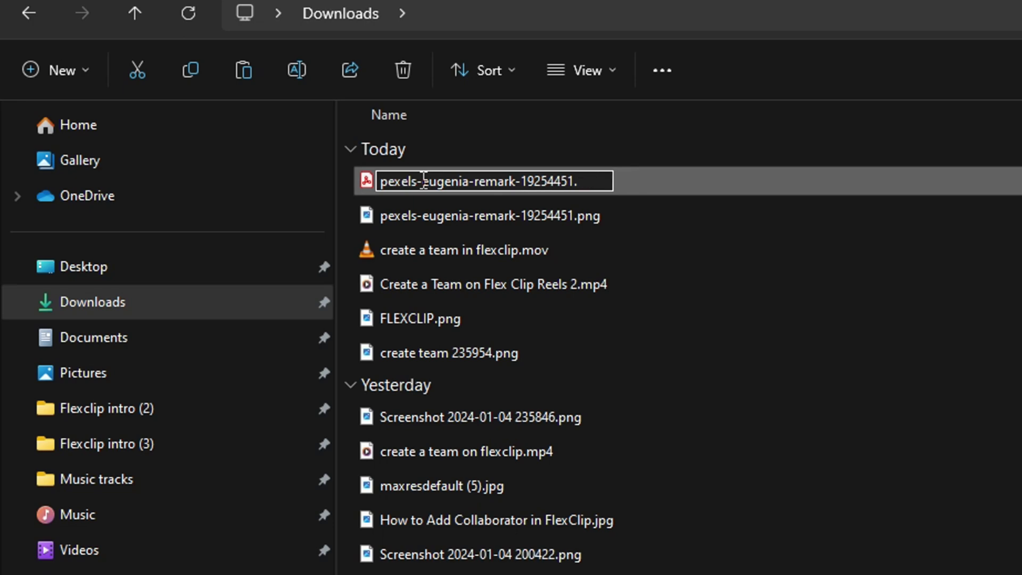
pyautogui.write('j')
pyautogui.write('pg')
pyautogui.press('Return')
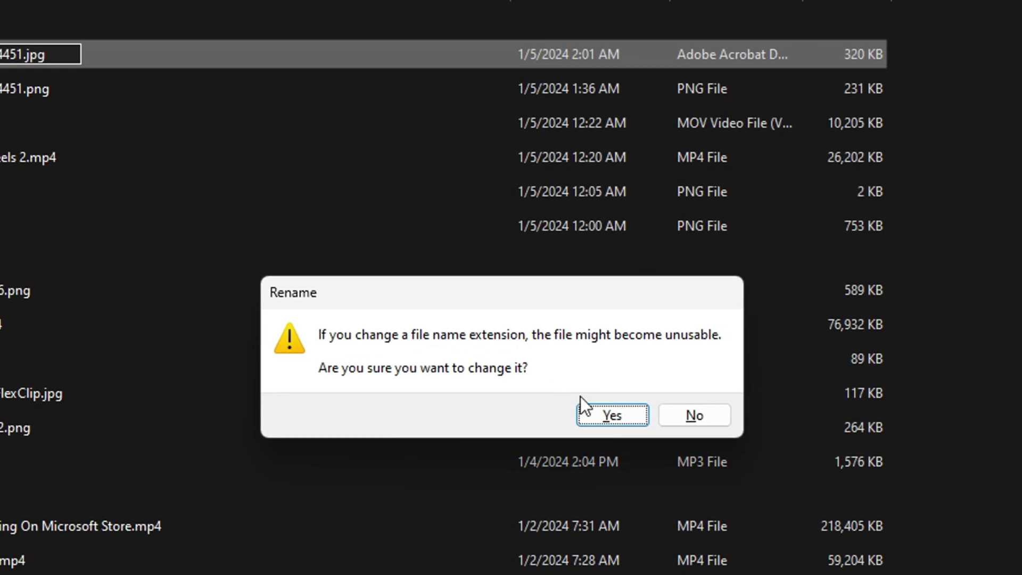
pyautogui.click(598, 413)
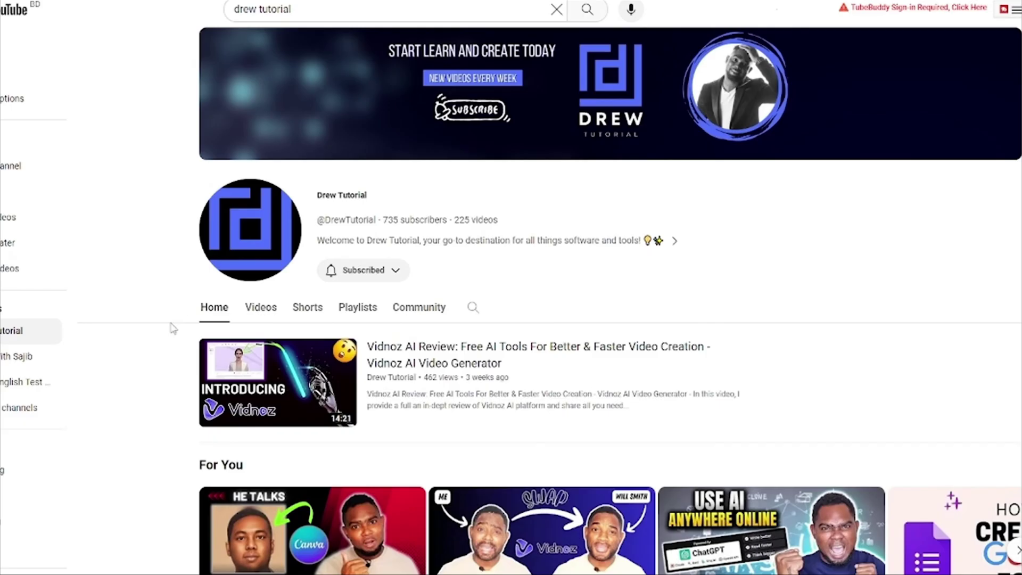
pyautogui.scroll(-2, 498, 208)
pyautogui.scroll(-3, 498, 208)
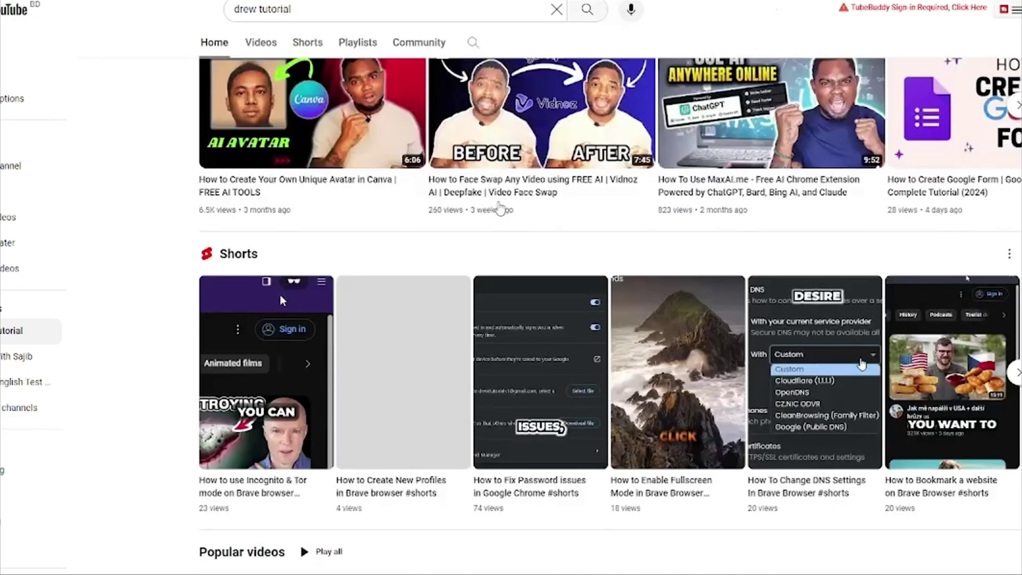
pyautogui.scroll(2, 498, 207)
pyautogui.scroll(3, 498, 207)
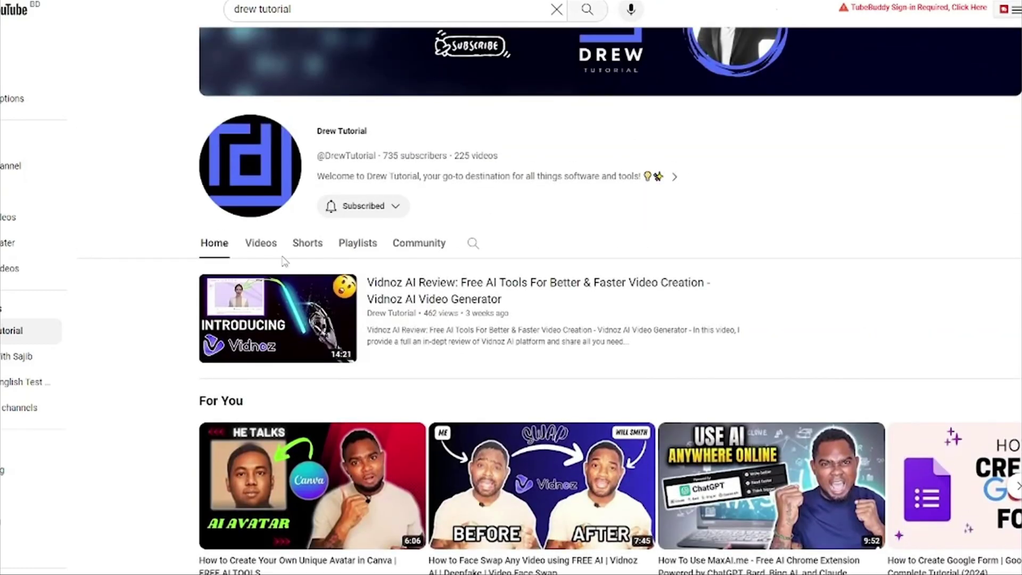
# Step: Browse the Drew Tutorial channel's Videos tab, then its Shorts tab
pyautogui.click(260, 242)
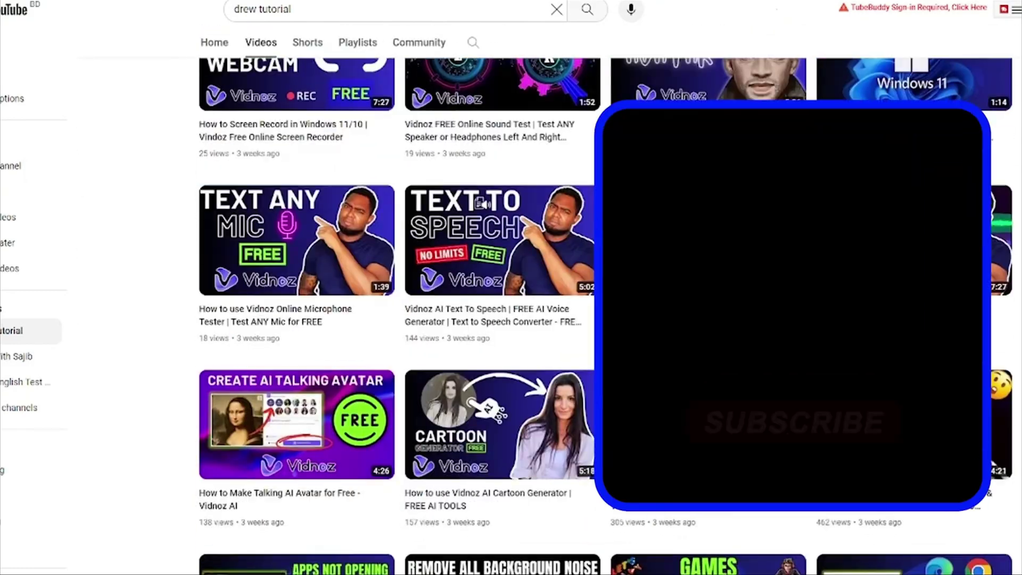
pyautogui.scroll(-5, 261, 252)
pyautogui.scroll(-5, 260, 251)
pyautogui.scroll(-5, 503, 312)
pyautogui.scroll(-5, 503, 311)
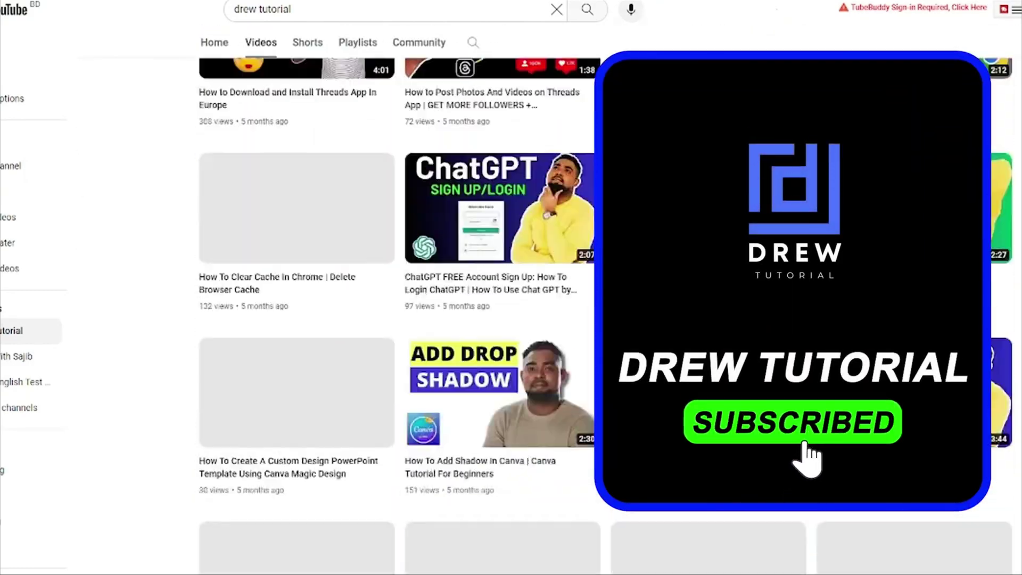
pyautogui.scroll(-5, 503, 311)
pyautogui.scroll(5, 503, 311)
pyautogui.scroll(-5, 707, 471)
pyautogui.scroll(-5, 706, 471)
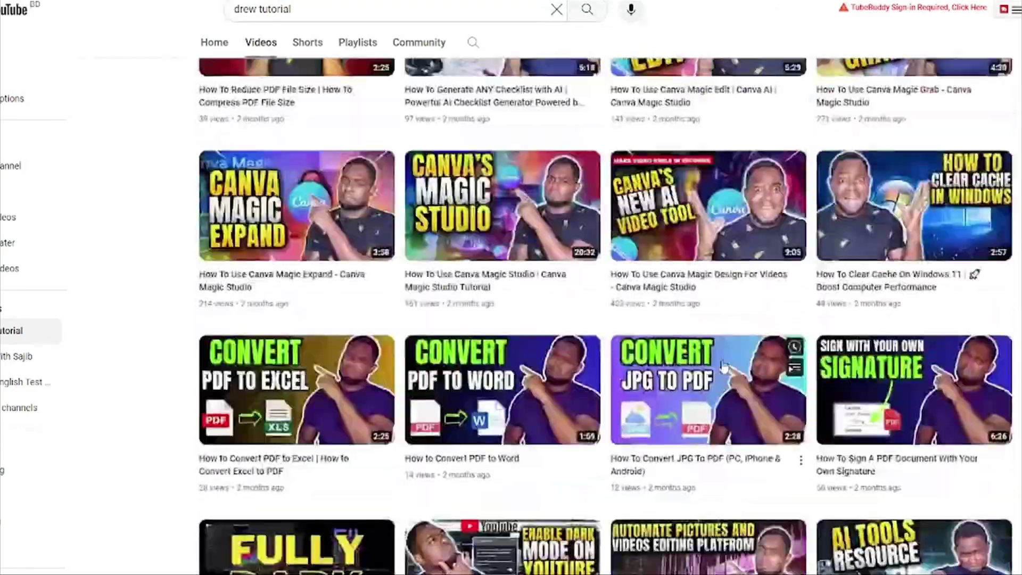
pyautogui.scroll(-5, 706, 471)
pyautogui.scroll(-5, 706, 471)
pyautogui.scroll(5, 707, 471)
pyautogui.scroll(5, 706, 471)
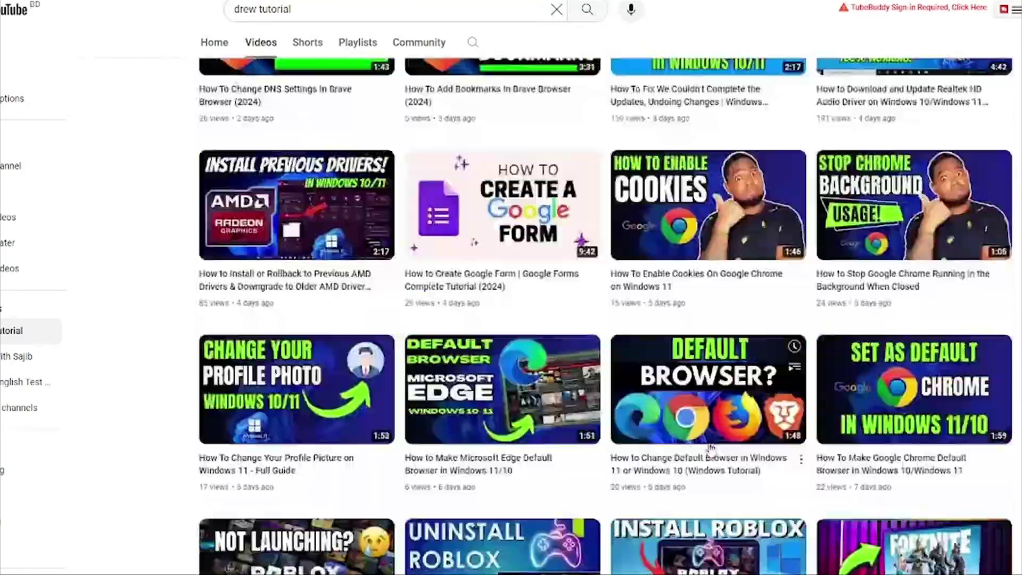
pyautogui.scroll(5, 706, 471)
pyautogui.click(307, 307)
pyautogui.scroll(-5, 570, 360)
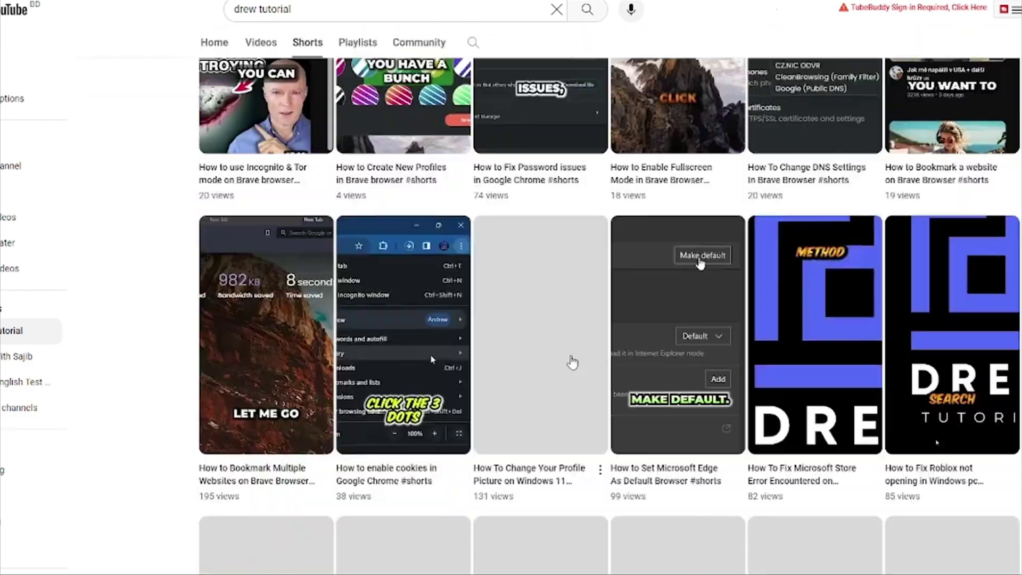
pyautogui.scroll(-5, 570, 360)
pyautogui.scroll(-5, 572, 364)
pyautogui.scroll(-5, 572, 364)
pyautogui.scroll(-5, 571, 364)
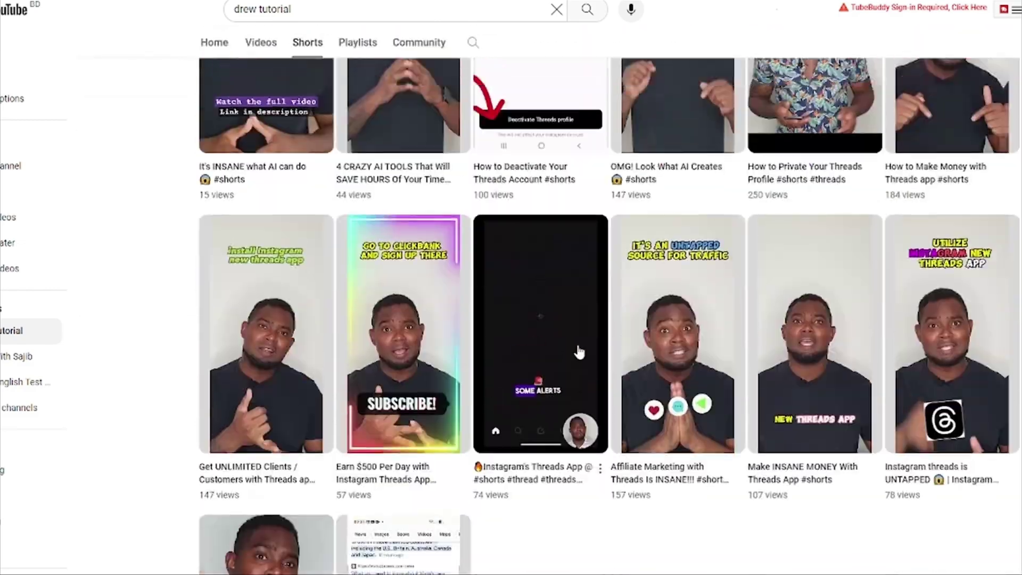